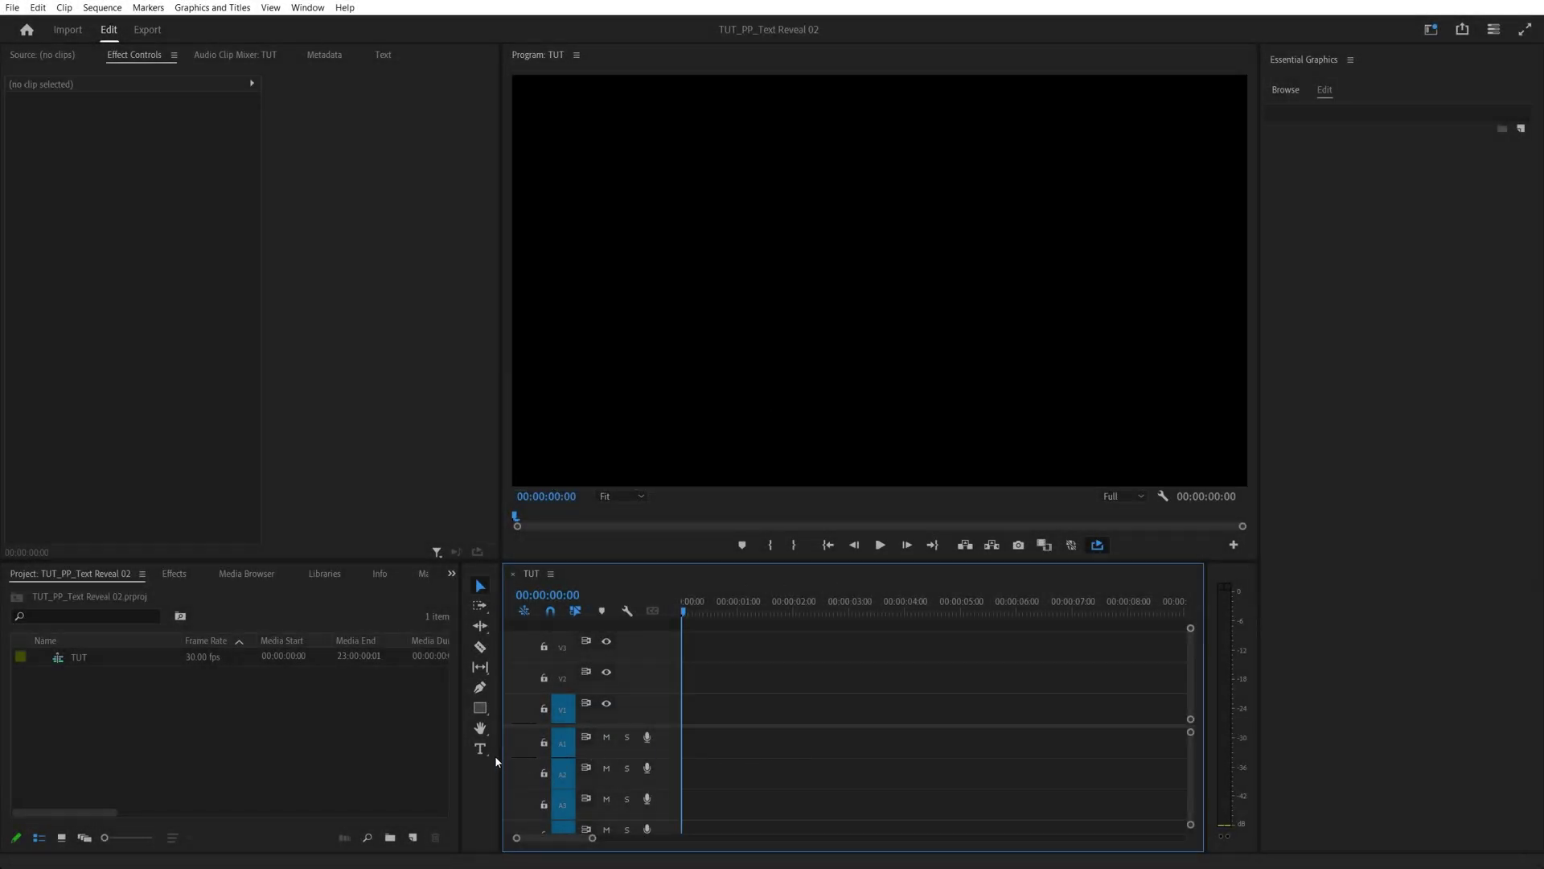
- Add a bold white 'Reveal' text title in the Program Monitor
left_click(819, 302)
type("Reveal")
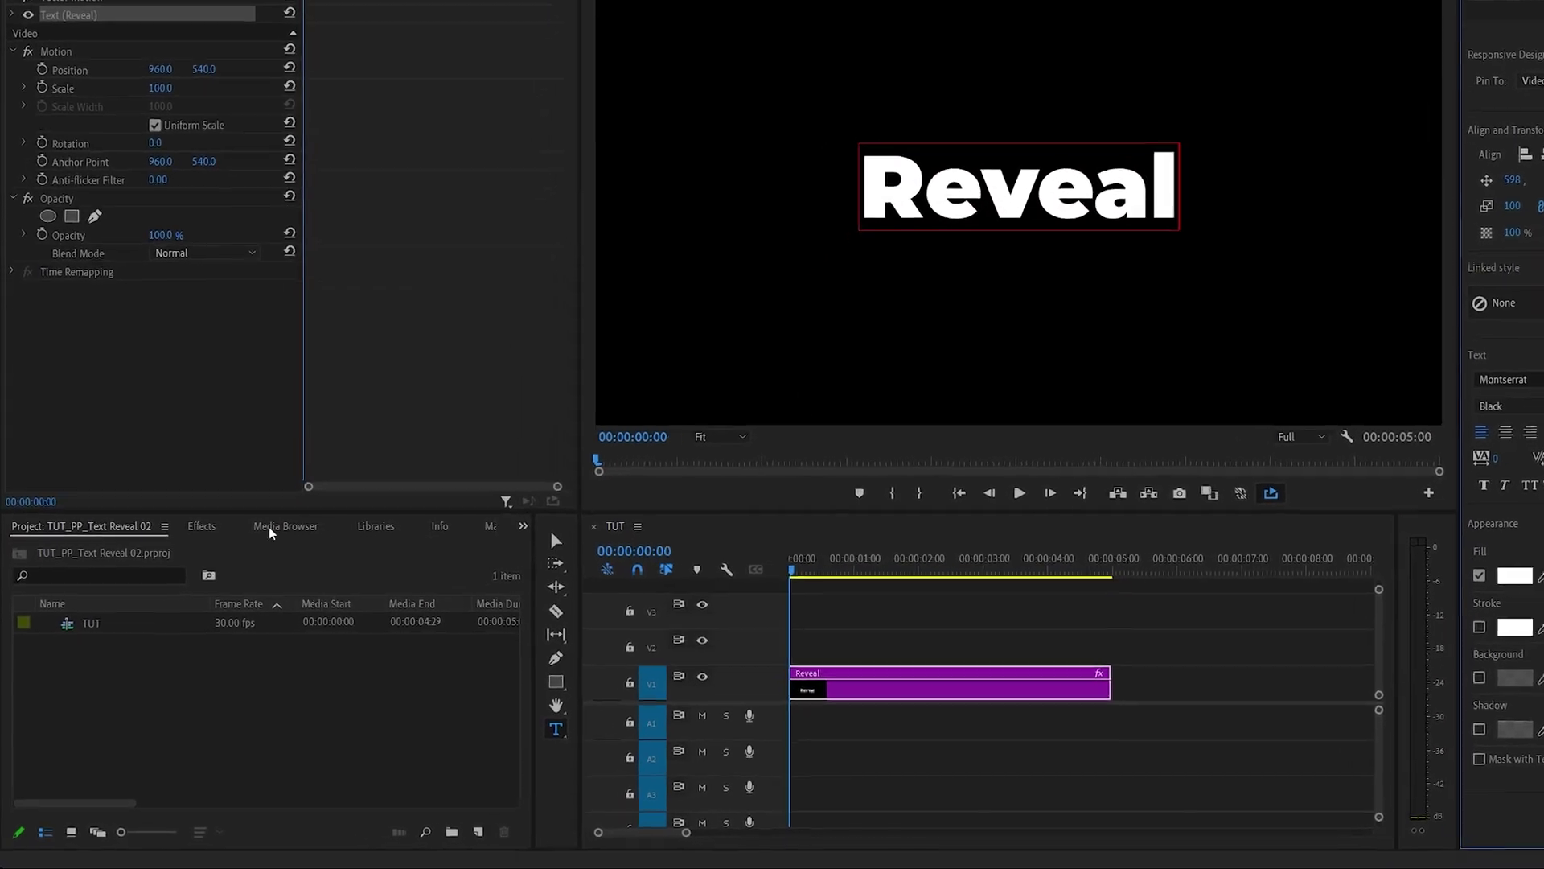
- Apply the Transform effect to the Reveal clip
left_click(200, 529)
left_click(96, 577)
type("transfo")
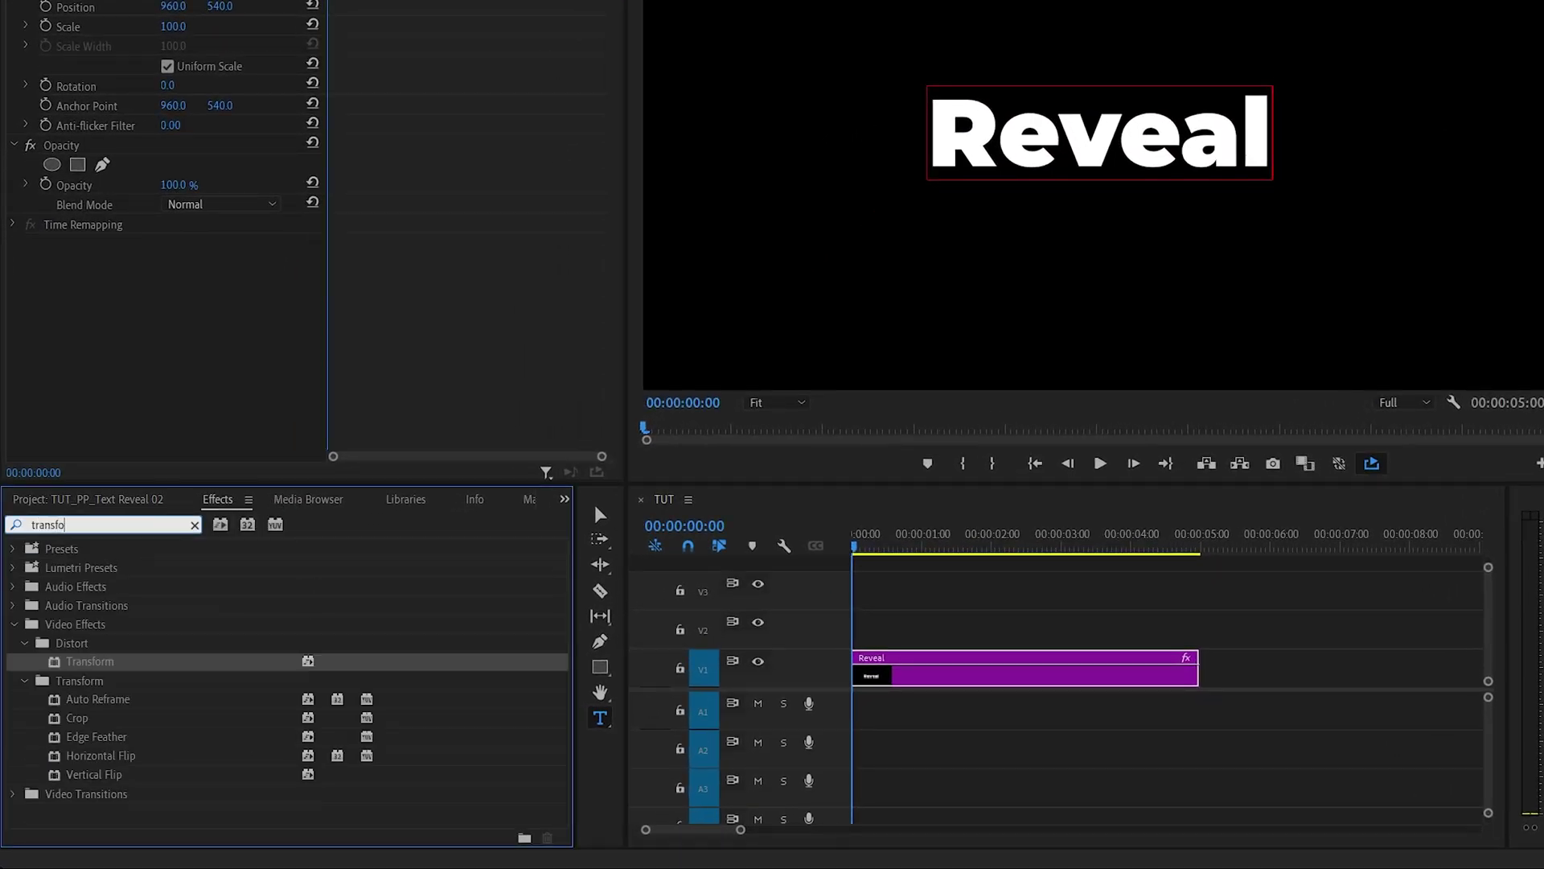
left_click_drag(90, 661, 944, 672)
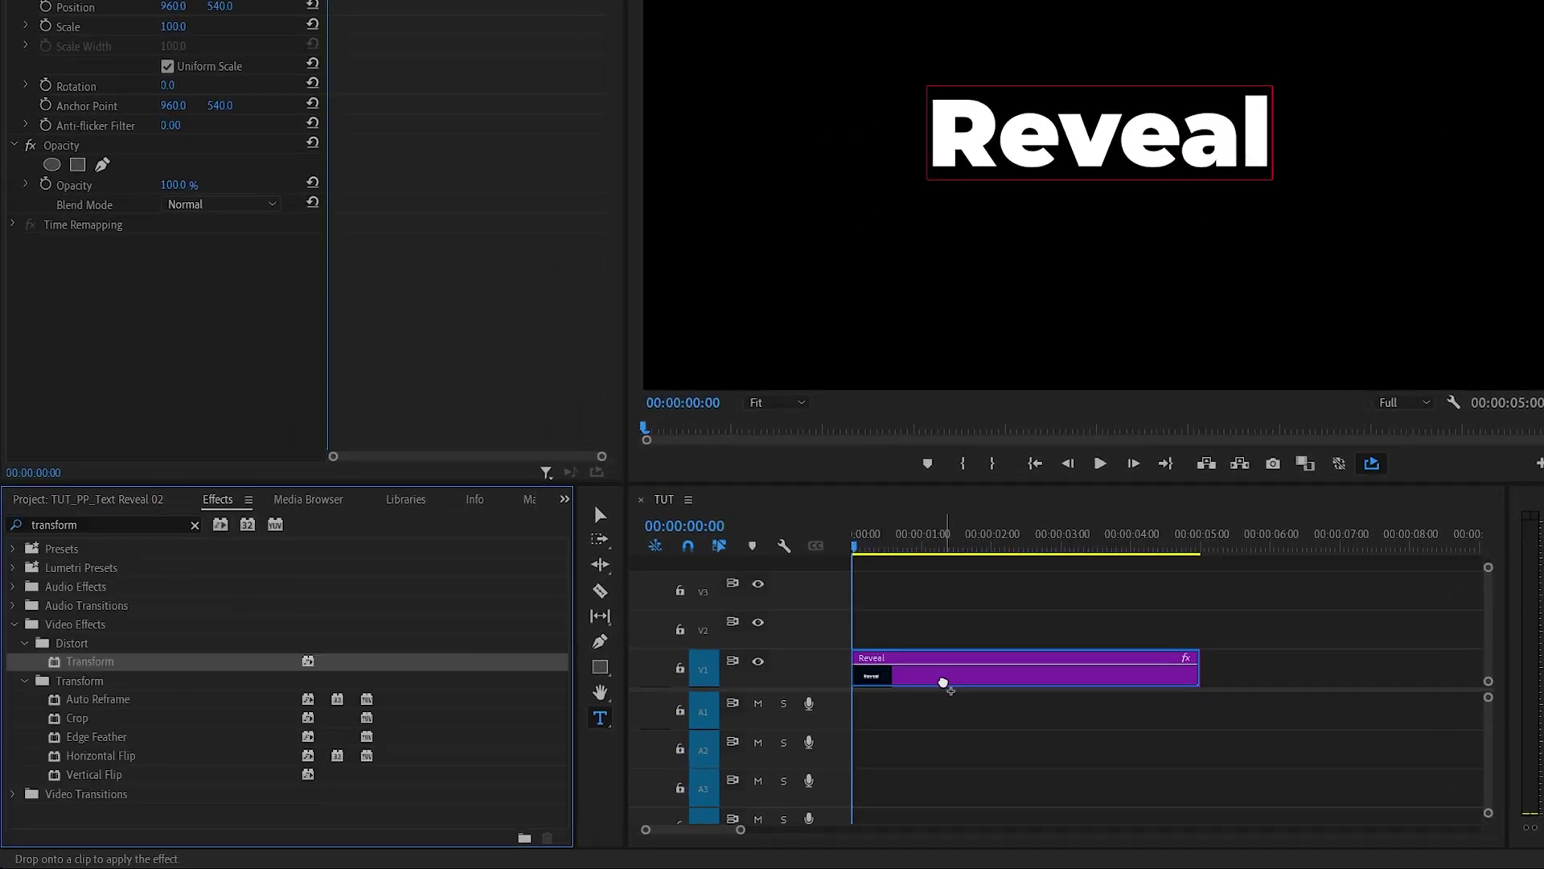
- Apply the Crop effect to the Reveal clip
left_click(193, 526)
left_click(97, 525)
type("crop")
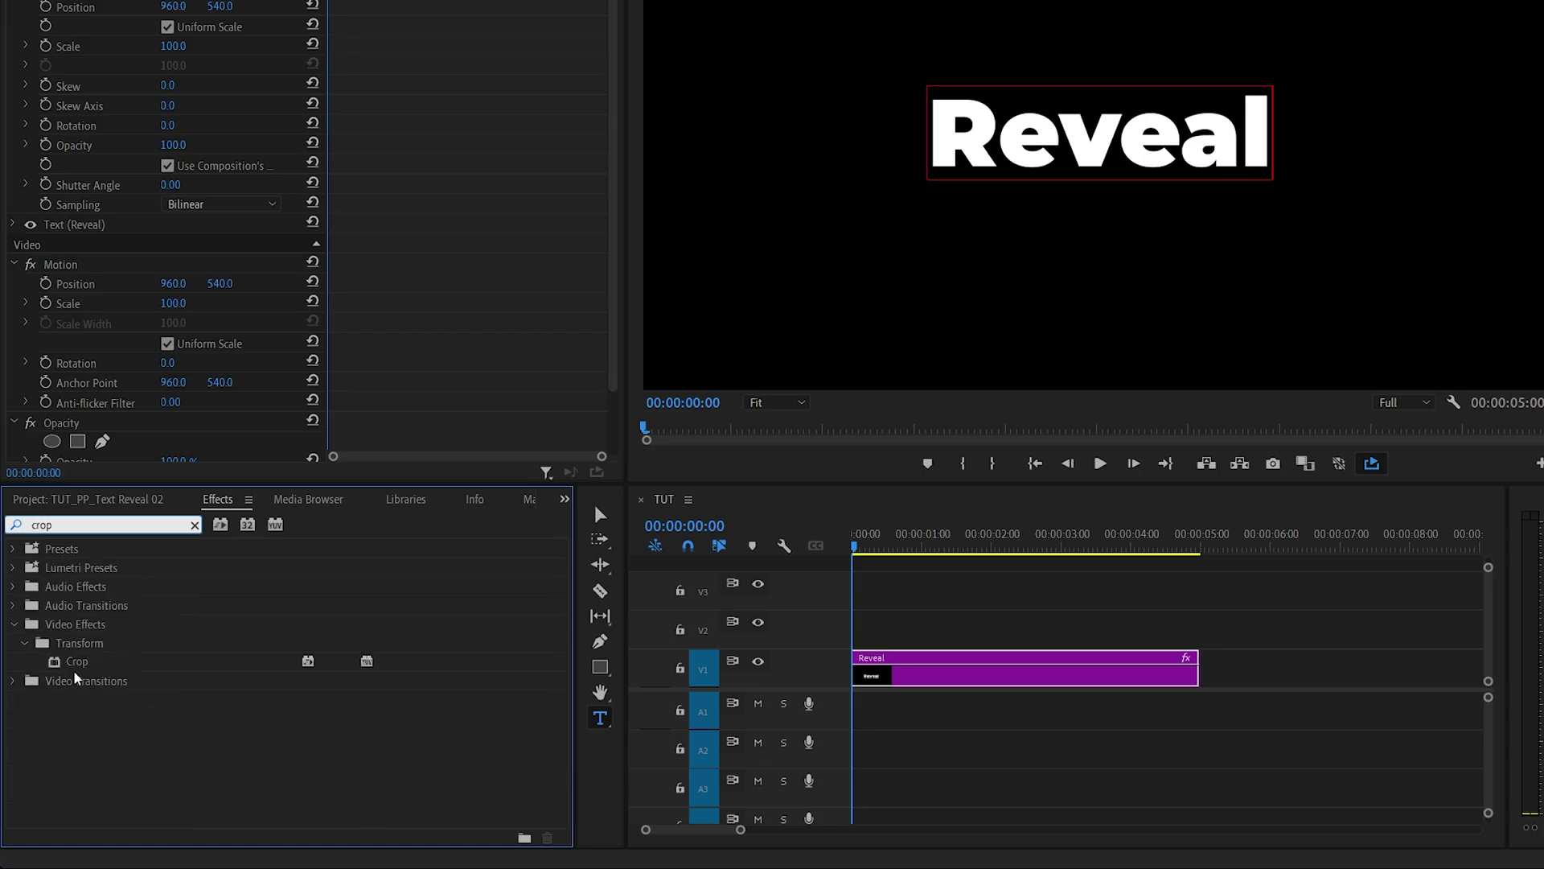
left_click(78, 661)
left_click_drag(77, 661, 953, 672)
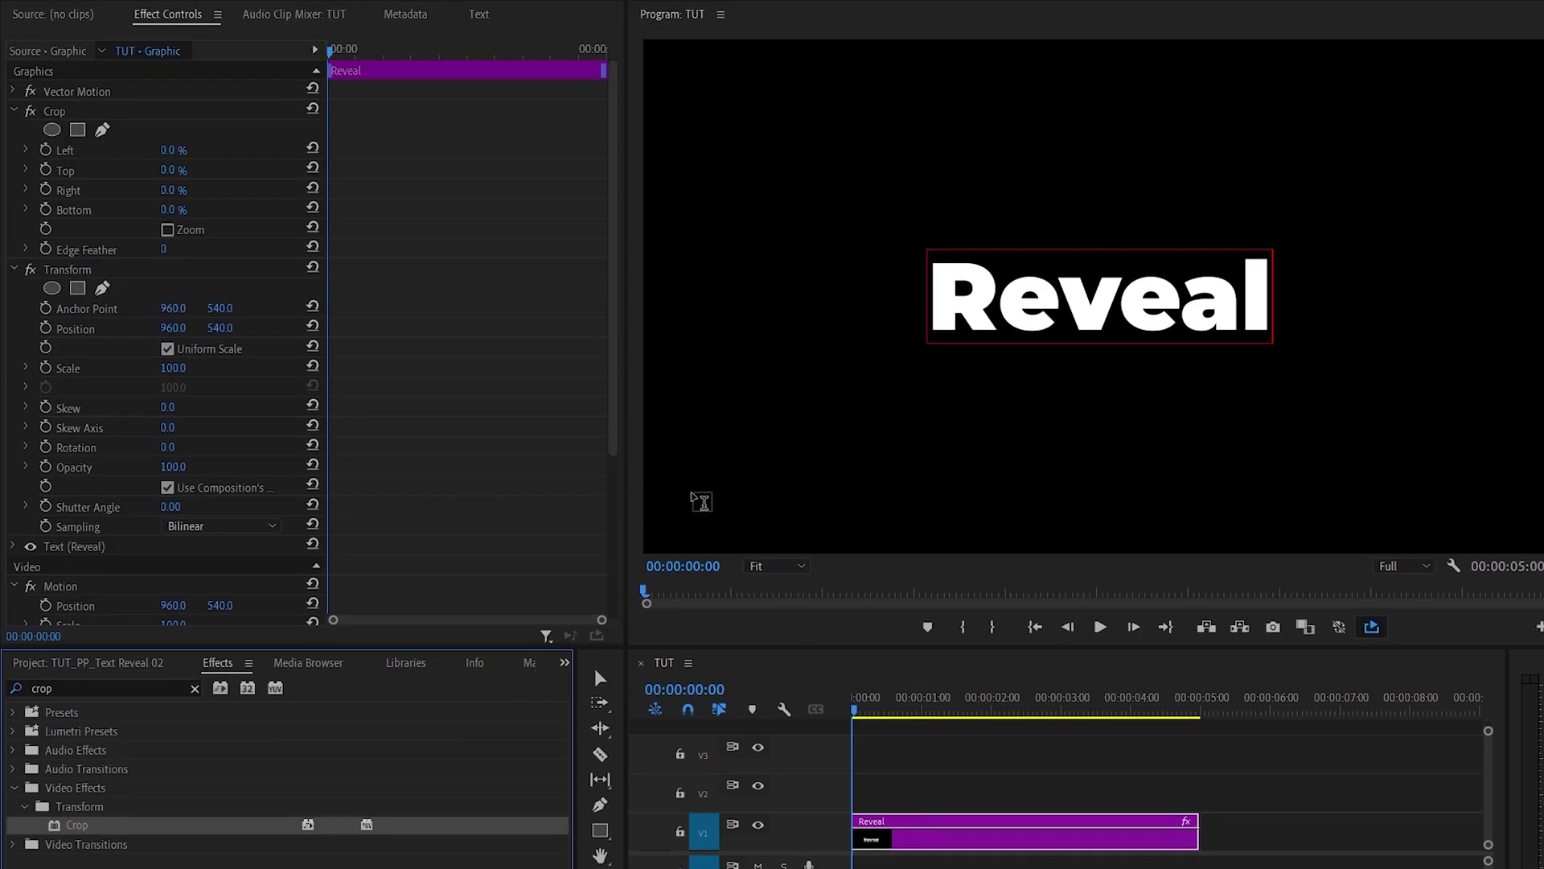
- Crop the bottom edge up to about 42.8%, just below the 'Reveal' text
left_click(55, 112)
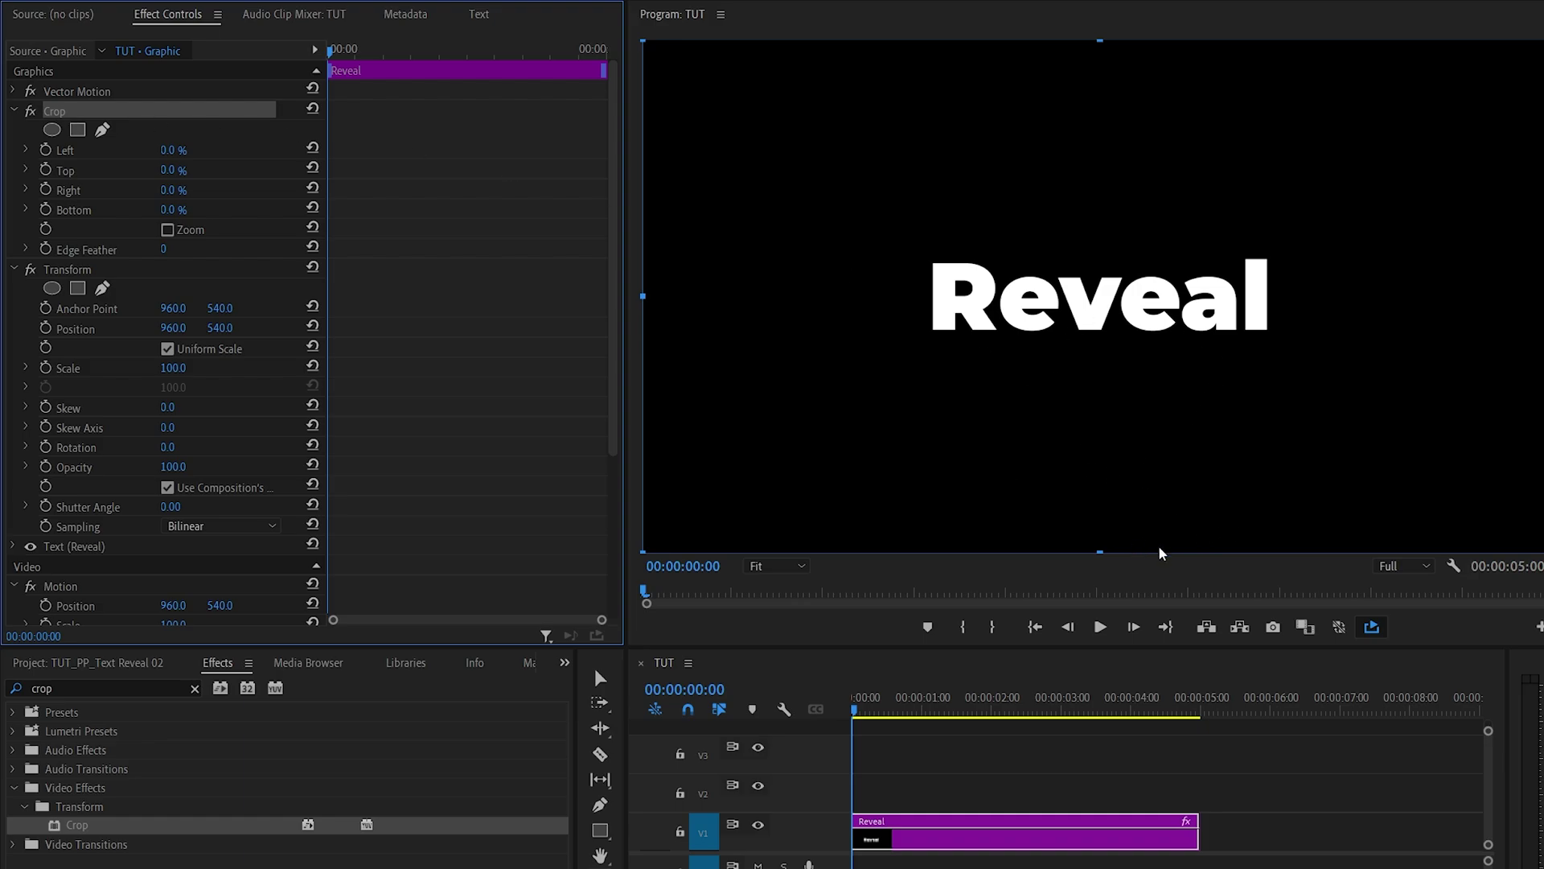
left_click_drag(1091, 551, 1101, 336)
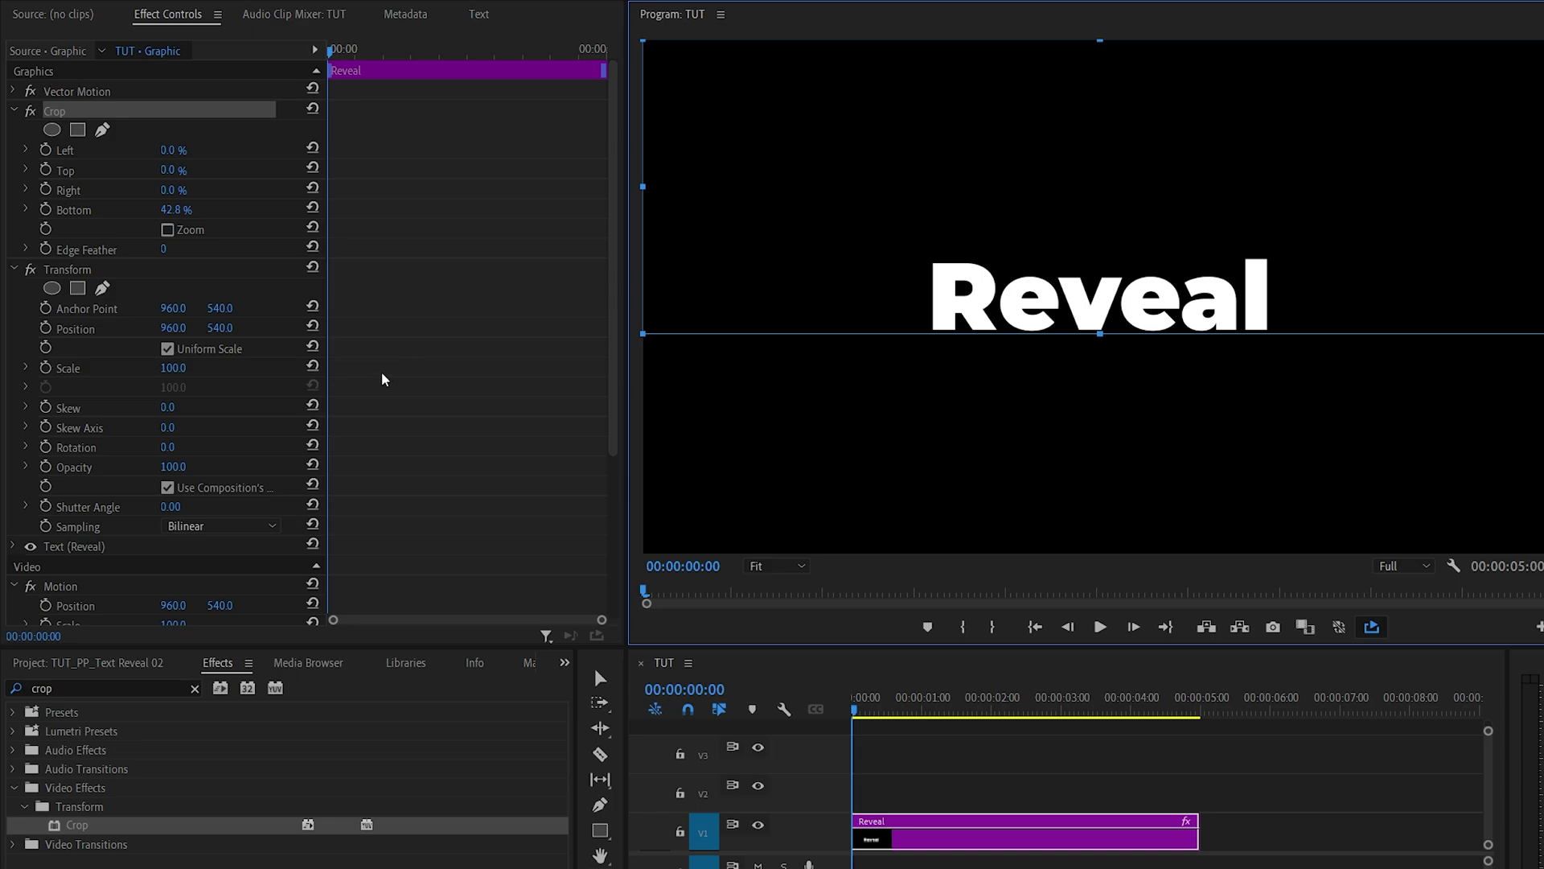
- Keyframe Transform Position from hidden below the crop to its original place at 1s
left_click(46, 329)
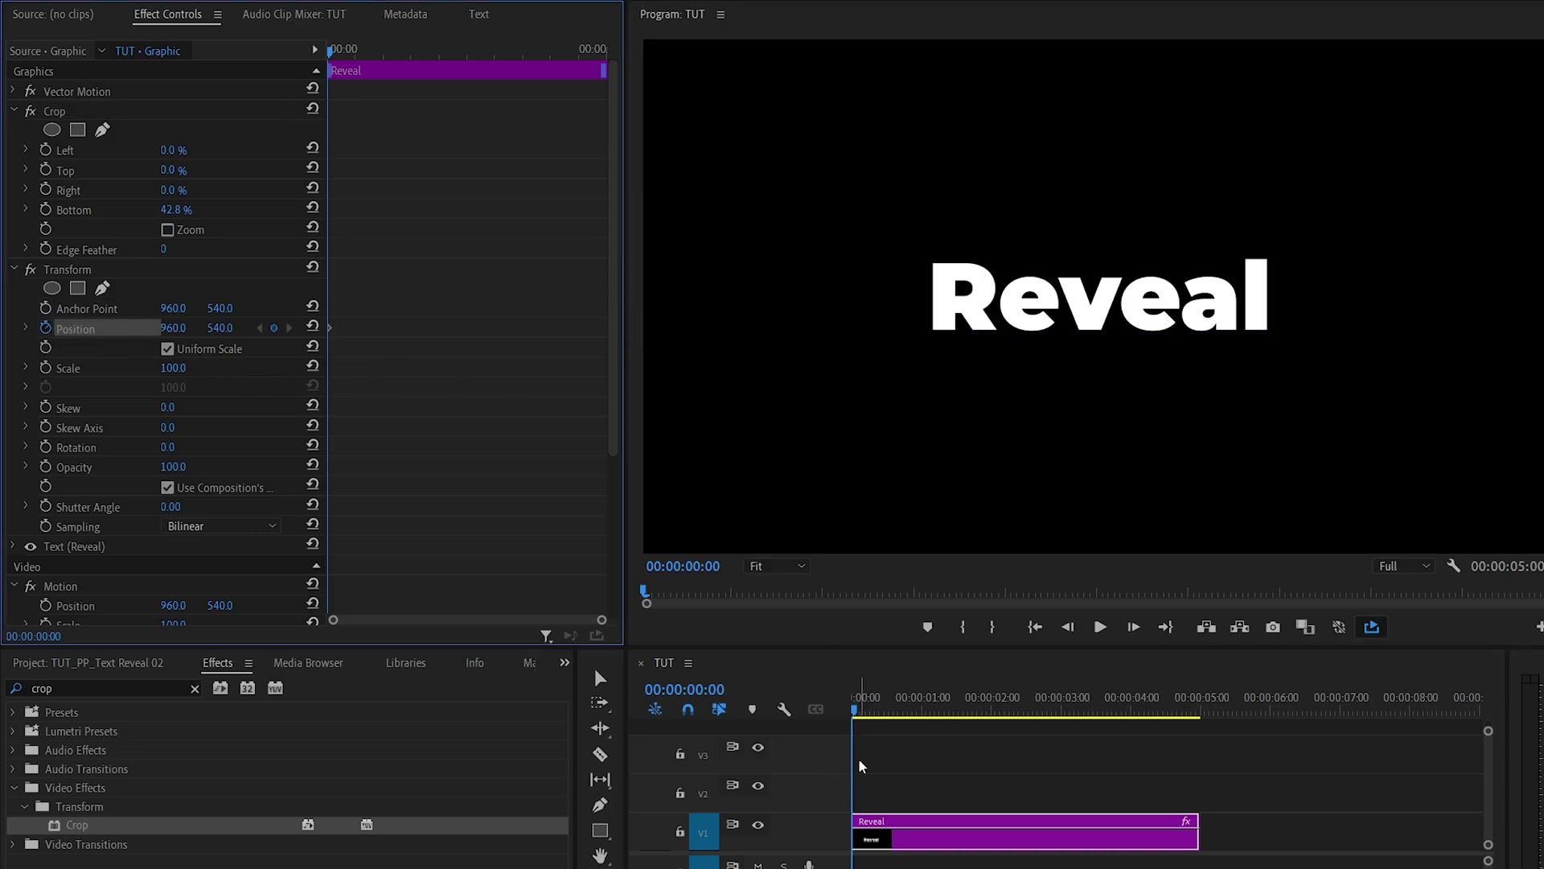
left_click_drag(220, 328, 251, 329)
left_click(922, 697)
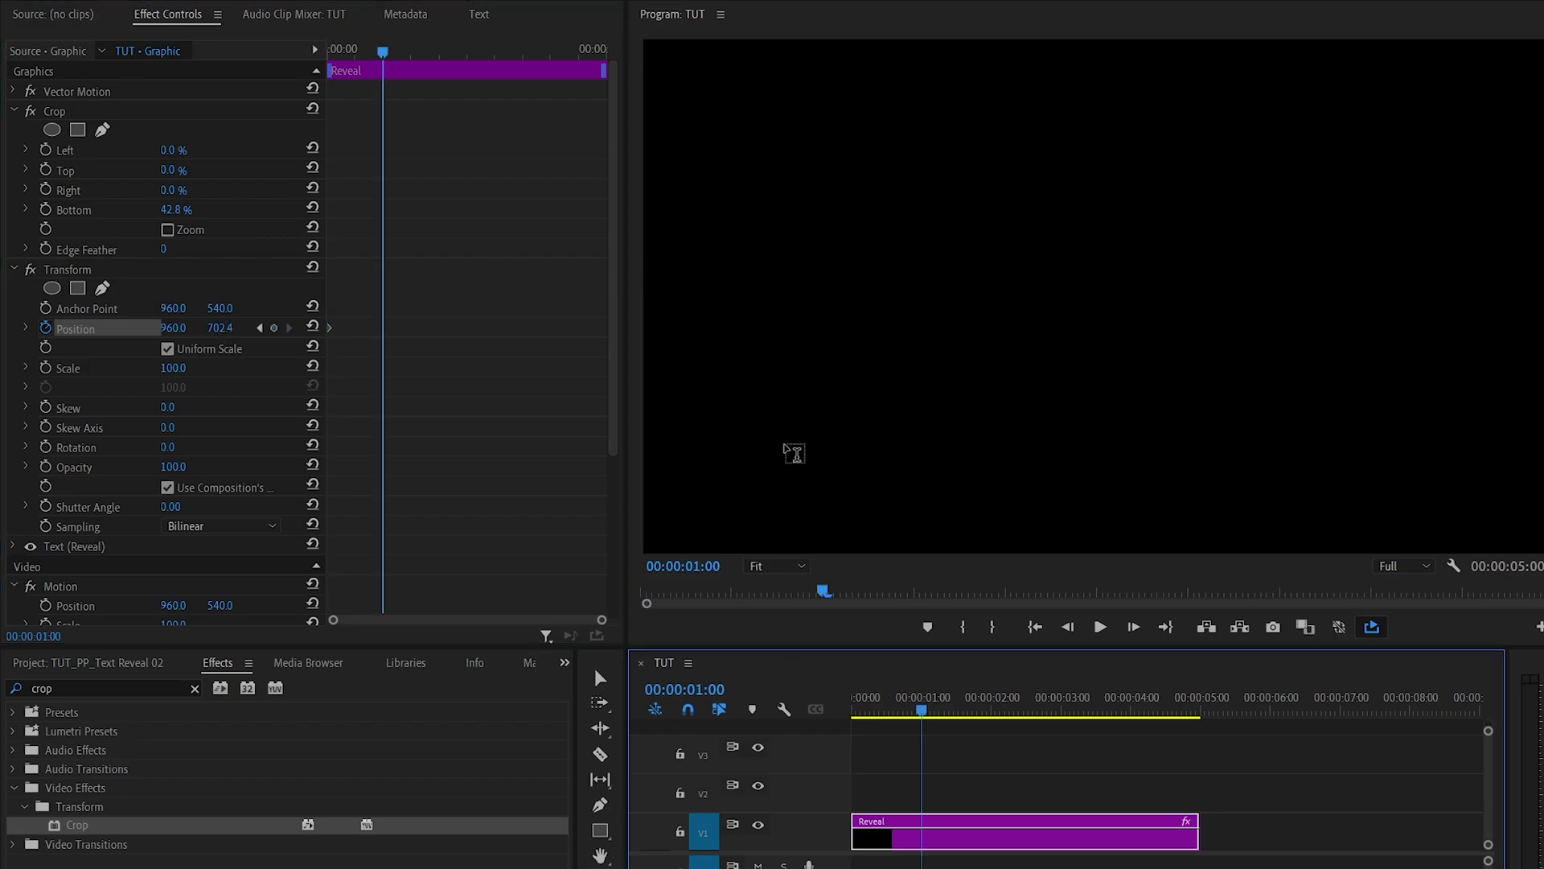
left_click(312, 328)
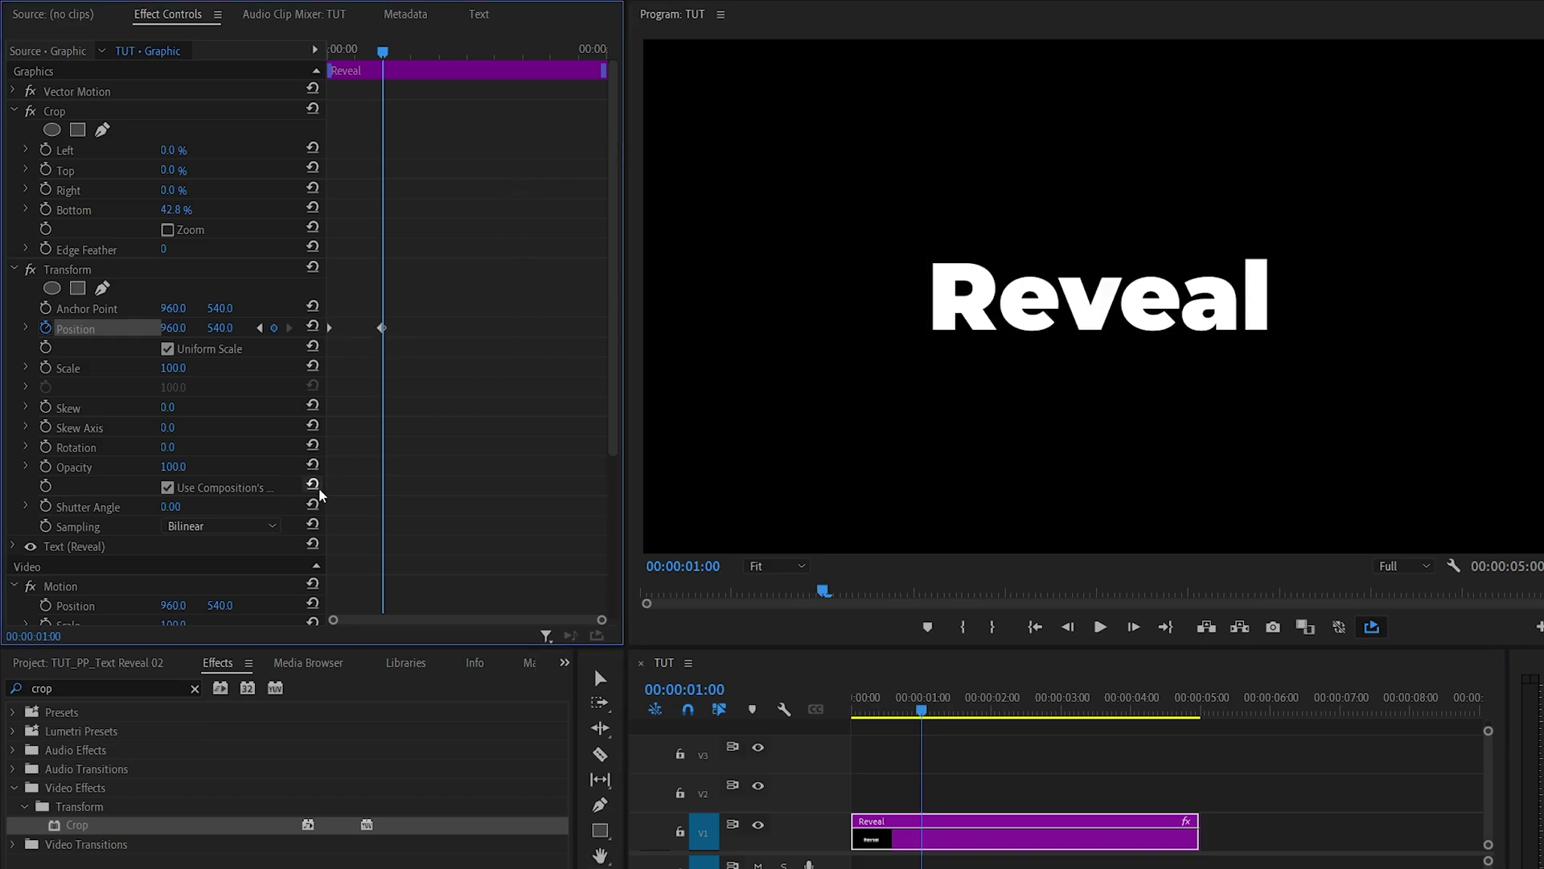
left_click_drag(319, 493, 348, 495)
- Turn off the composition shutter angle, use 360°, and preview the blurred reveal
left_click(232, 488)
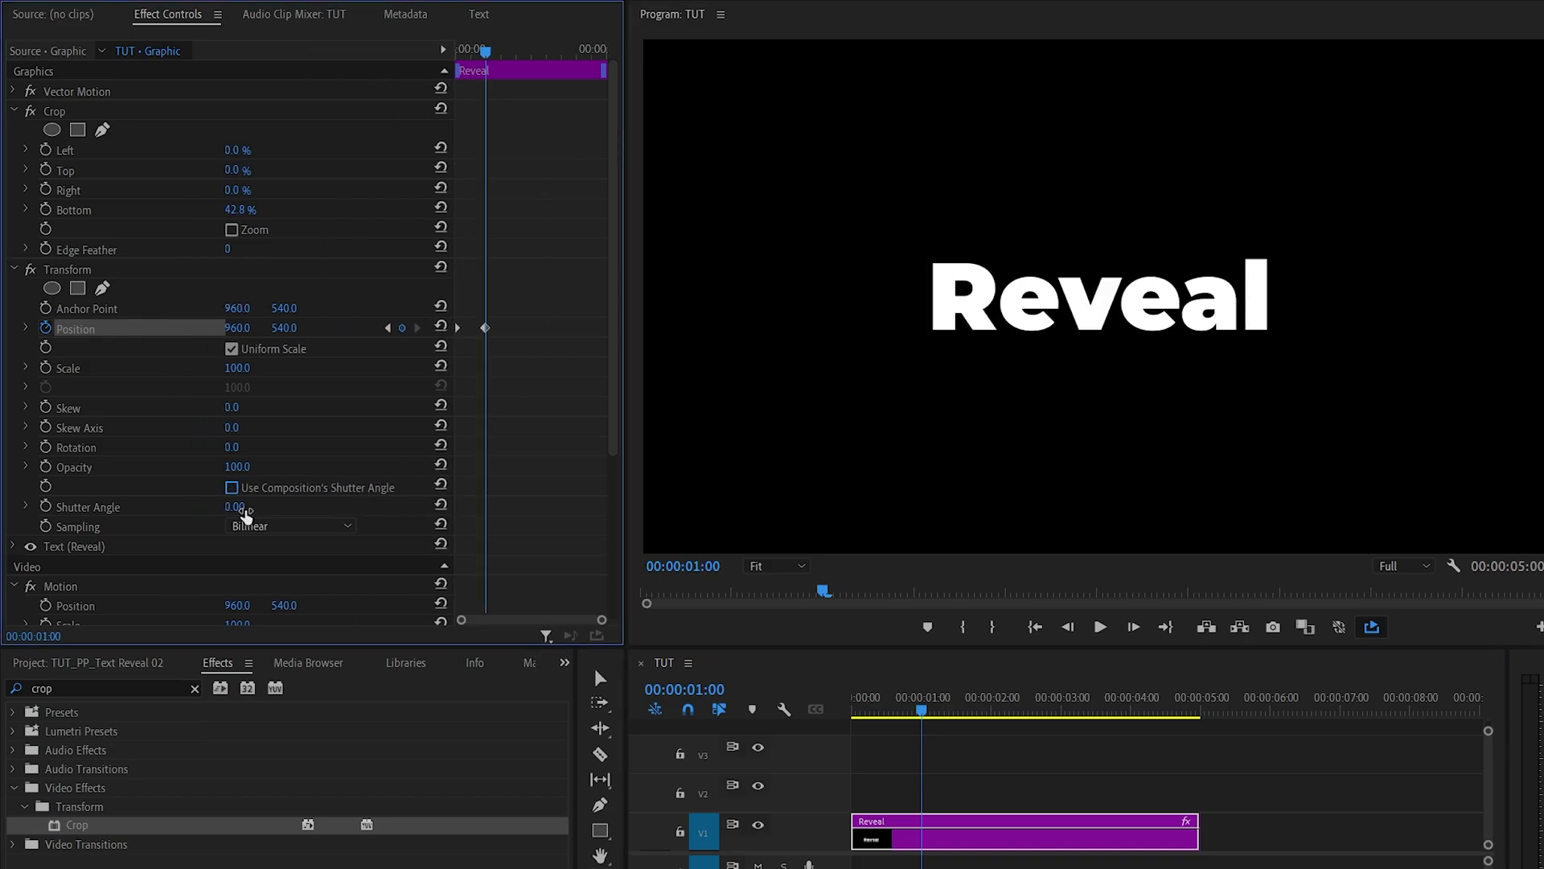
left_click(859, 696)
key("space")
key("space")
left_click(523, 400)
- Apply Ease In and then a second easing option to the Position keyframes
right_click(485, 328)
mouse_move(576, 484)
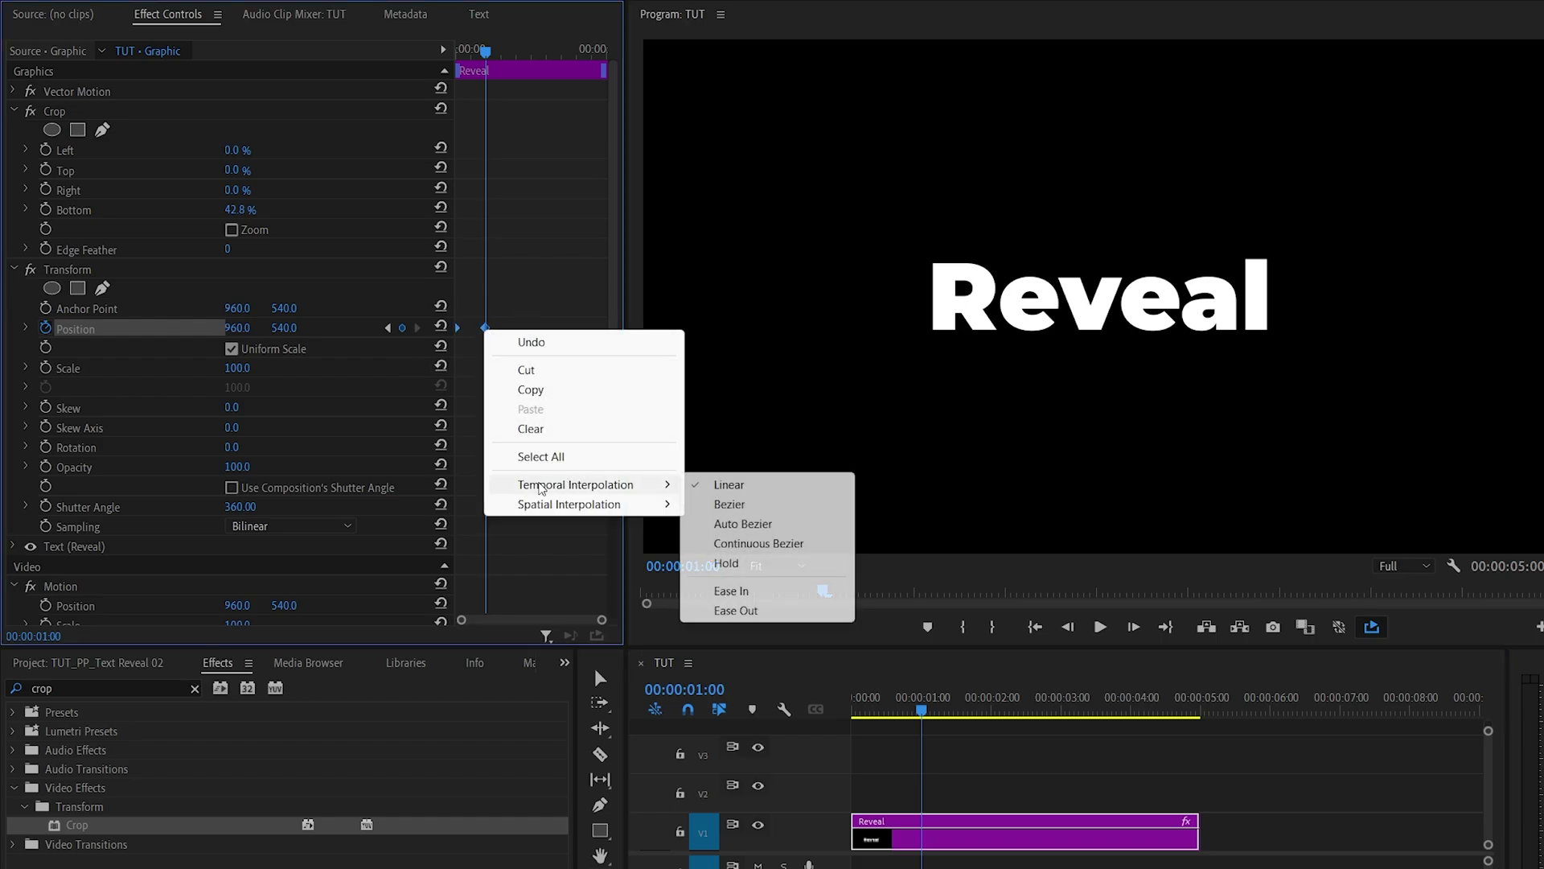
left_click(733, 592)
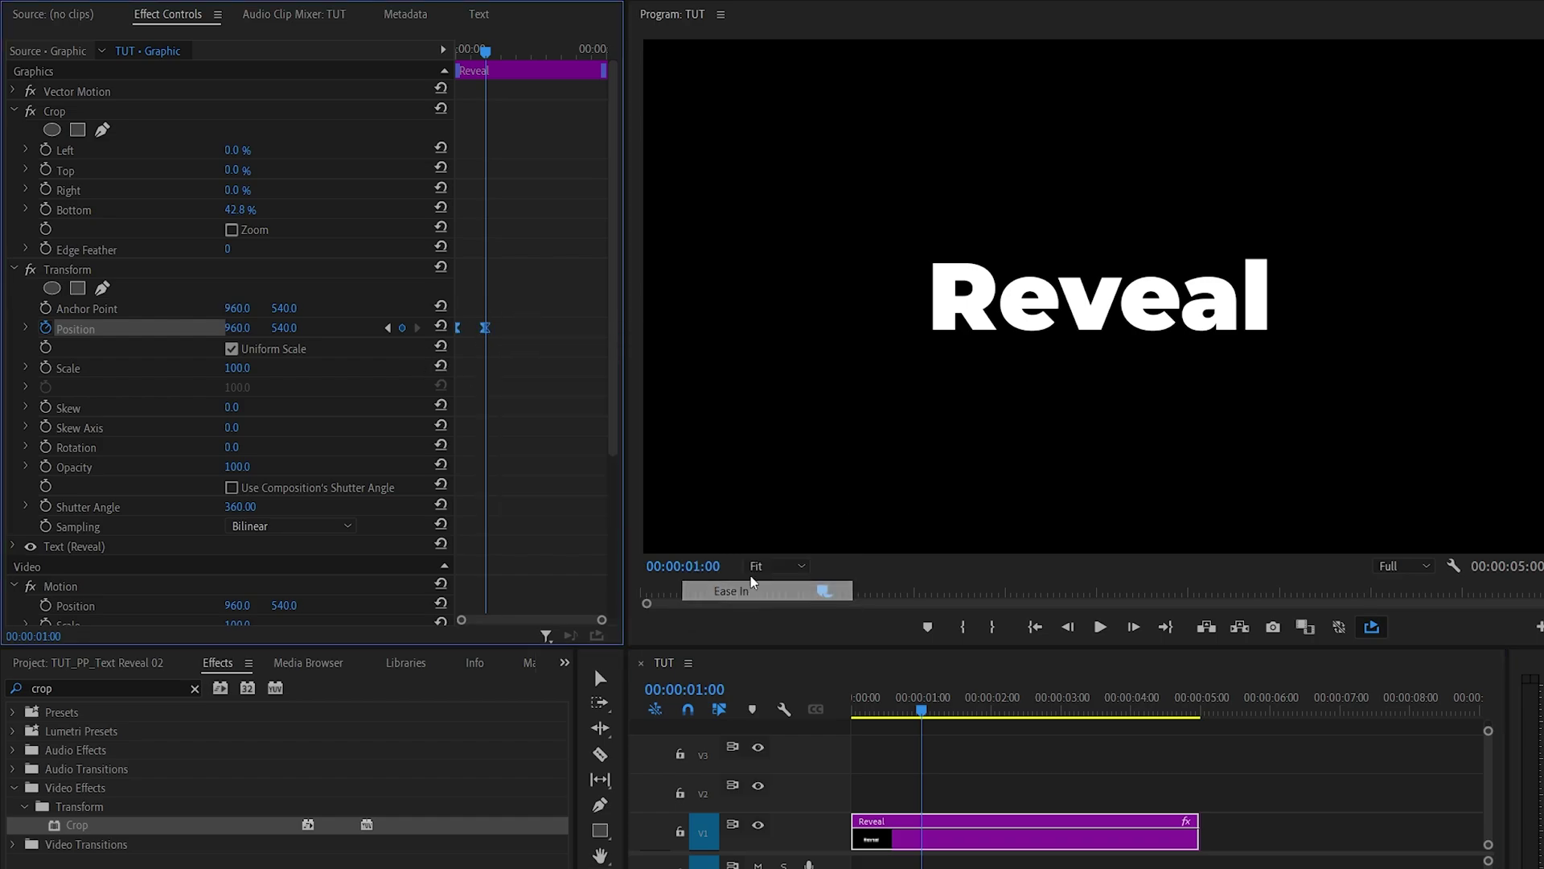
right_click(485, 330)
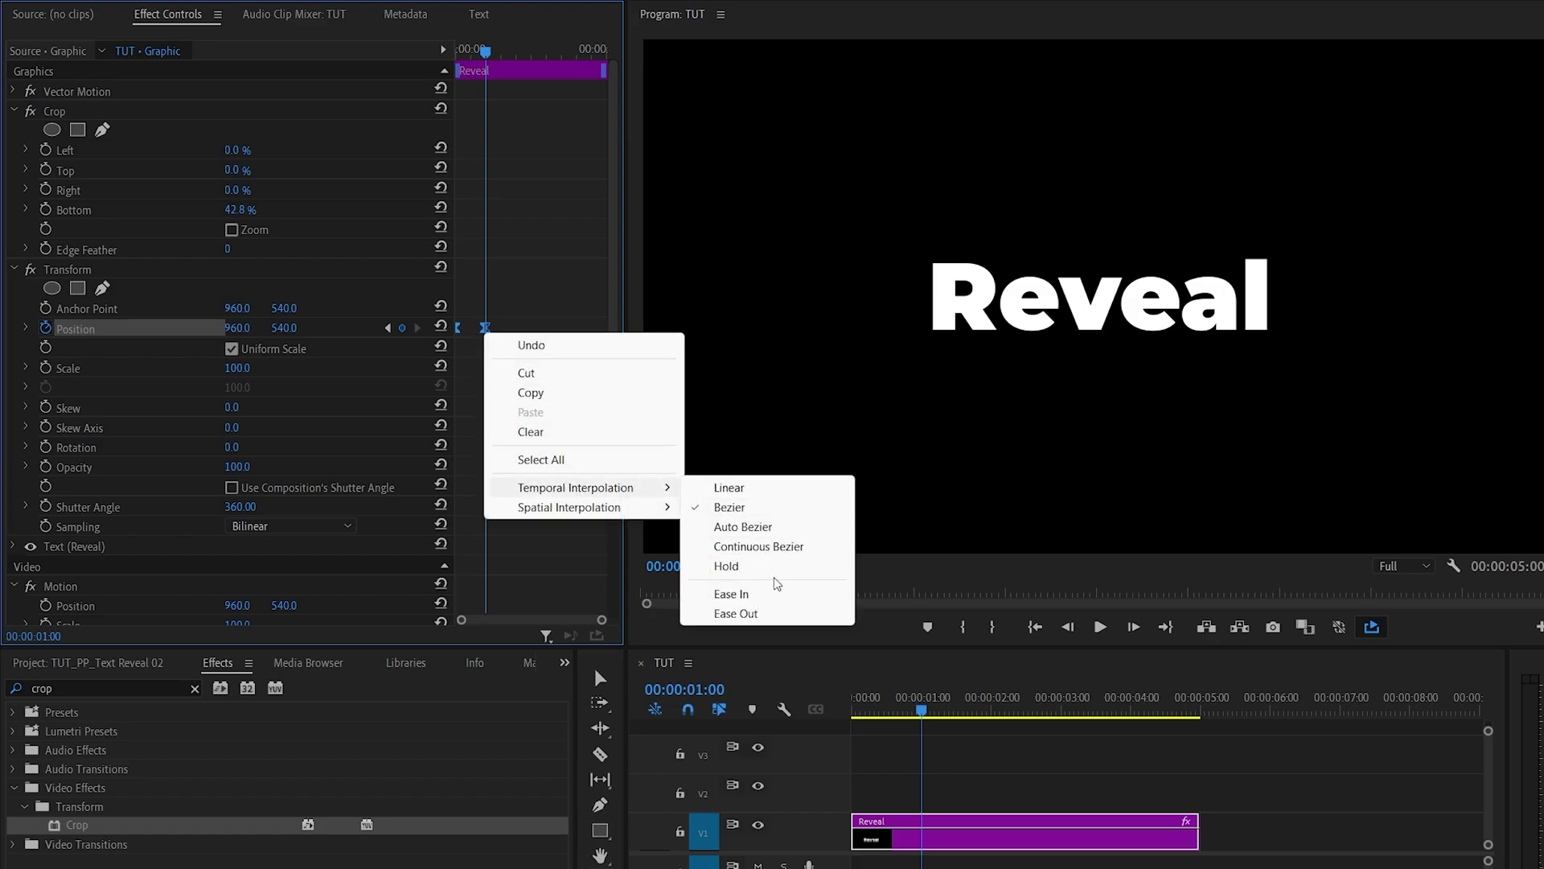
left_click(735, 616)
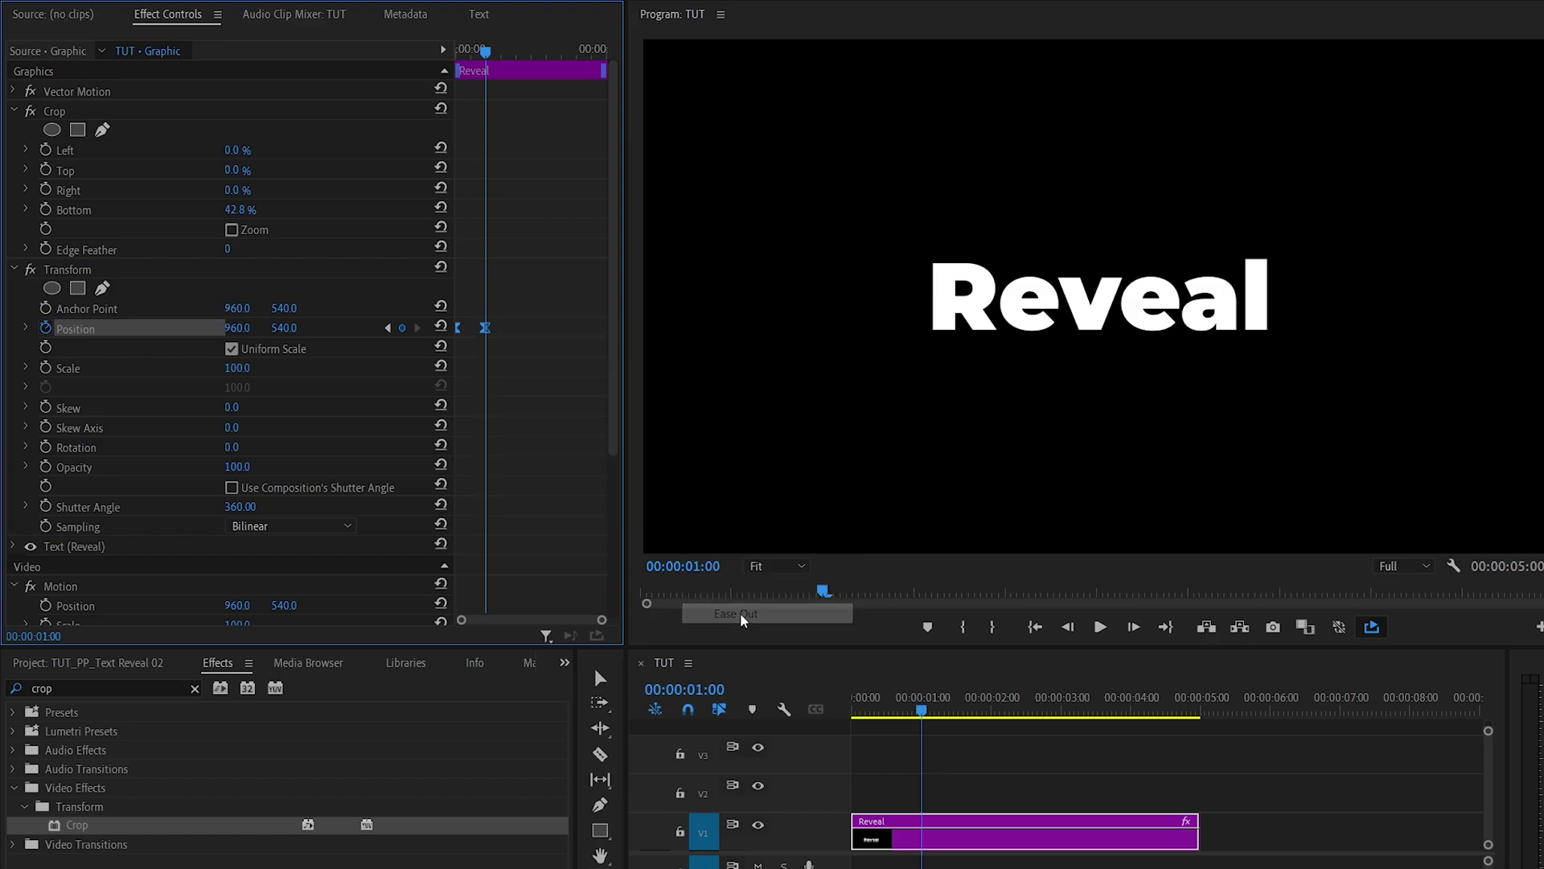
- Drag the second Position keyframe's velocity handle left for a fast start, then preview
left_click(26, 328)
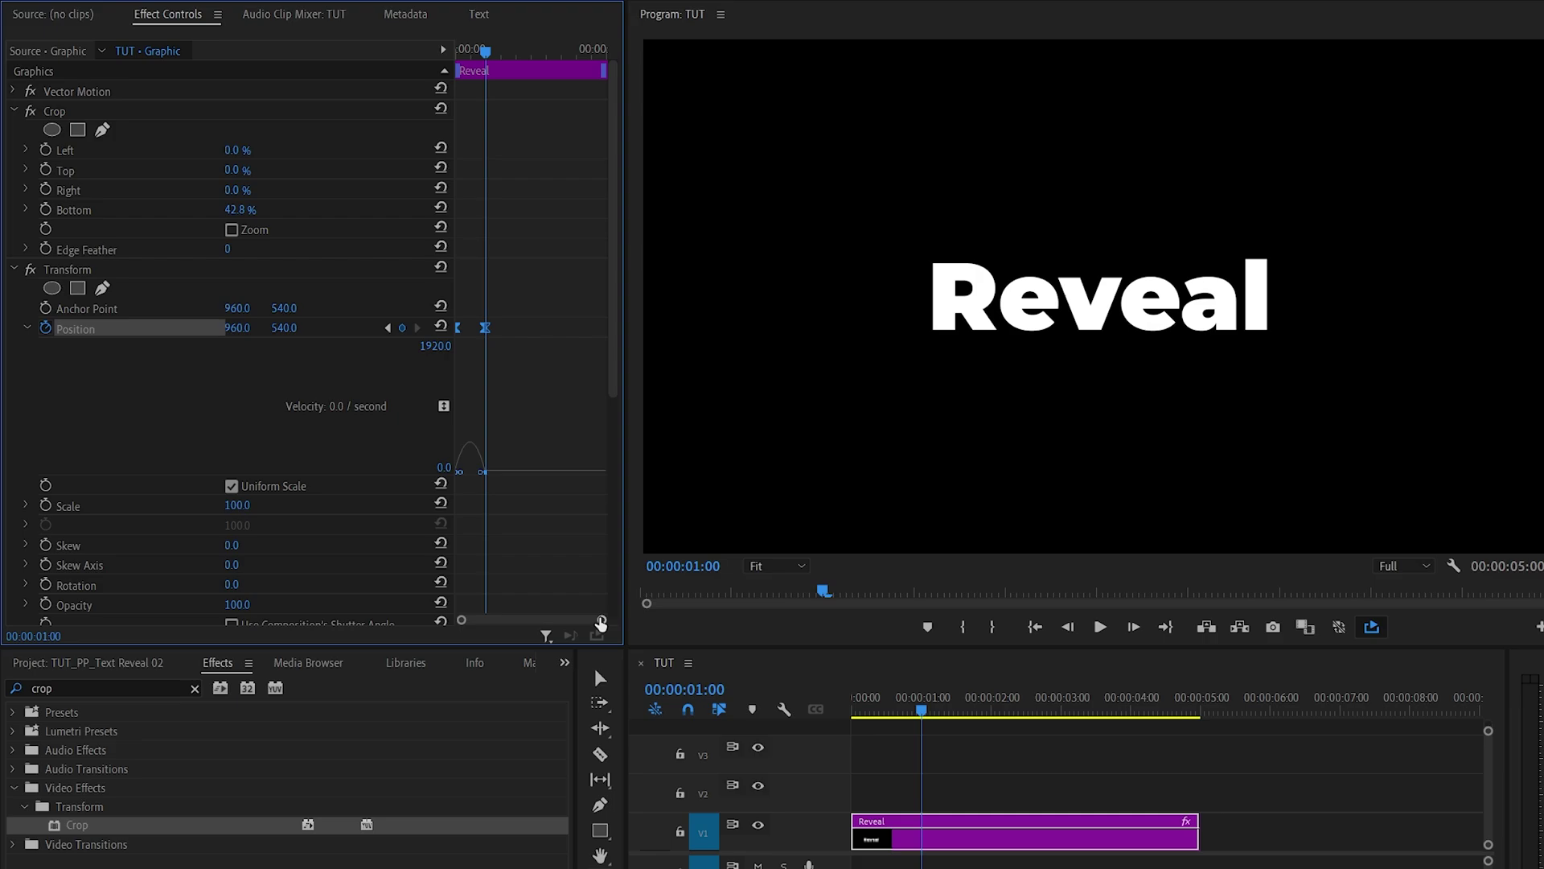
left_click_drag(600, 619, 535, 619)
left_click(559, 321)
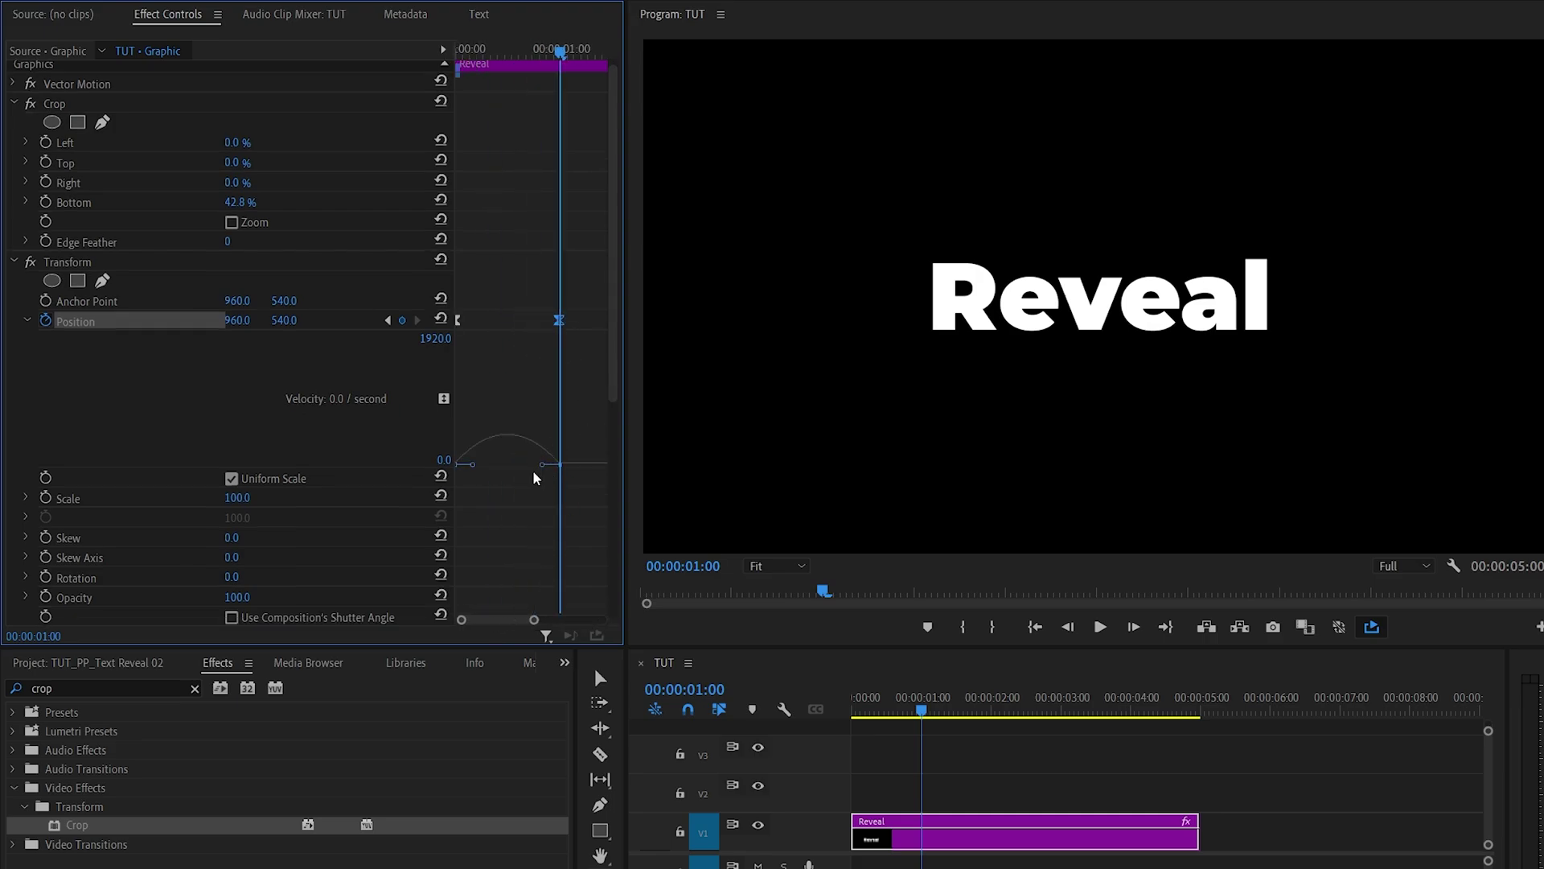
left_click_drag(545, 467, 468, 398)
left_click(855, 698)
key("space")
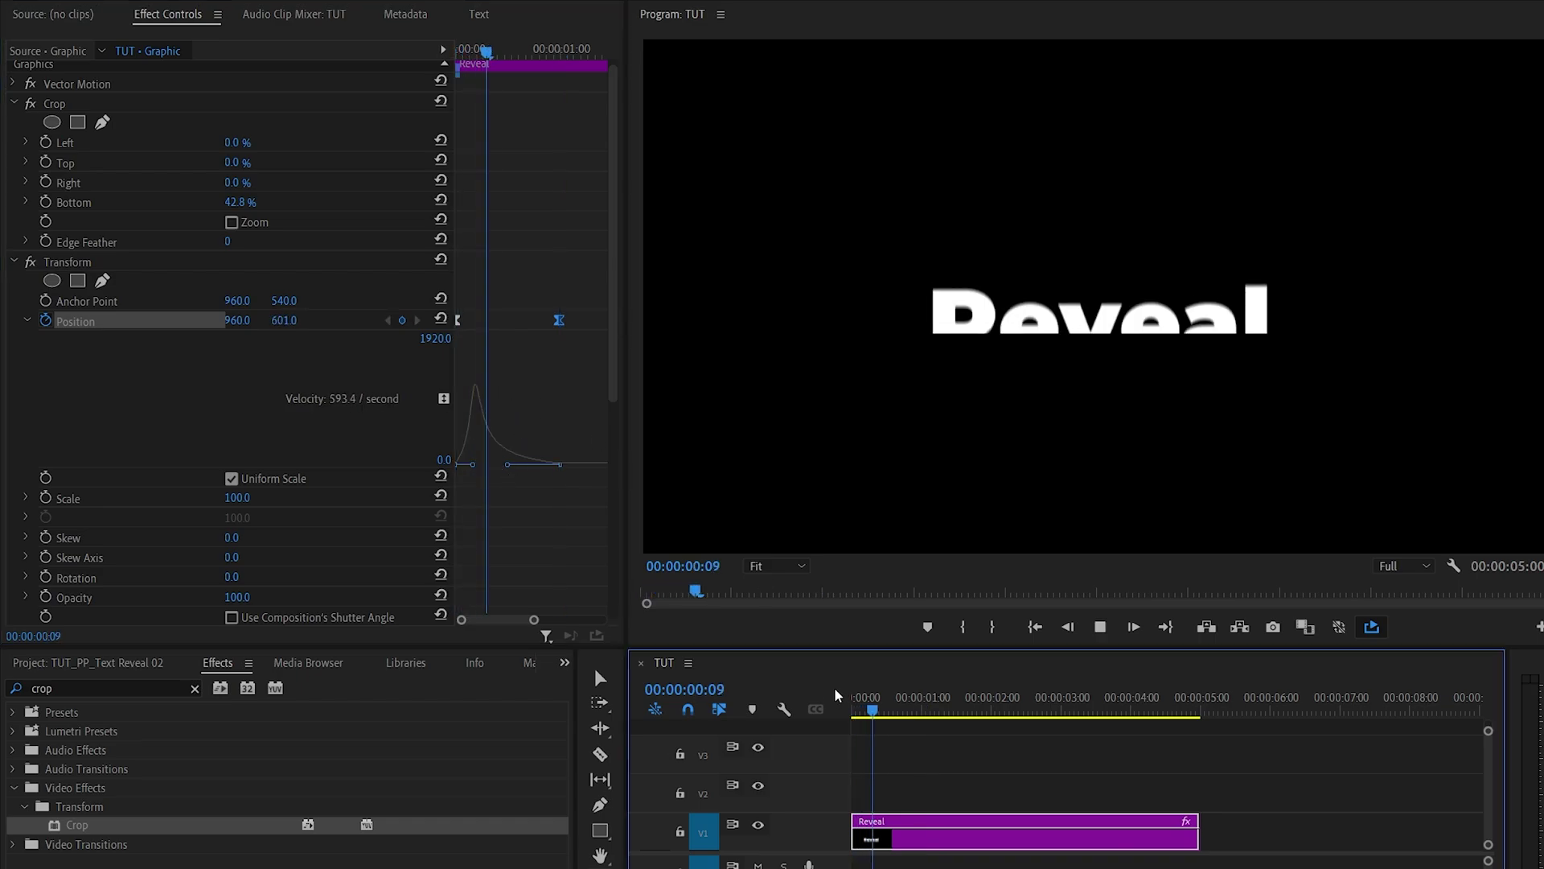